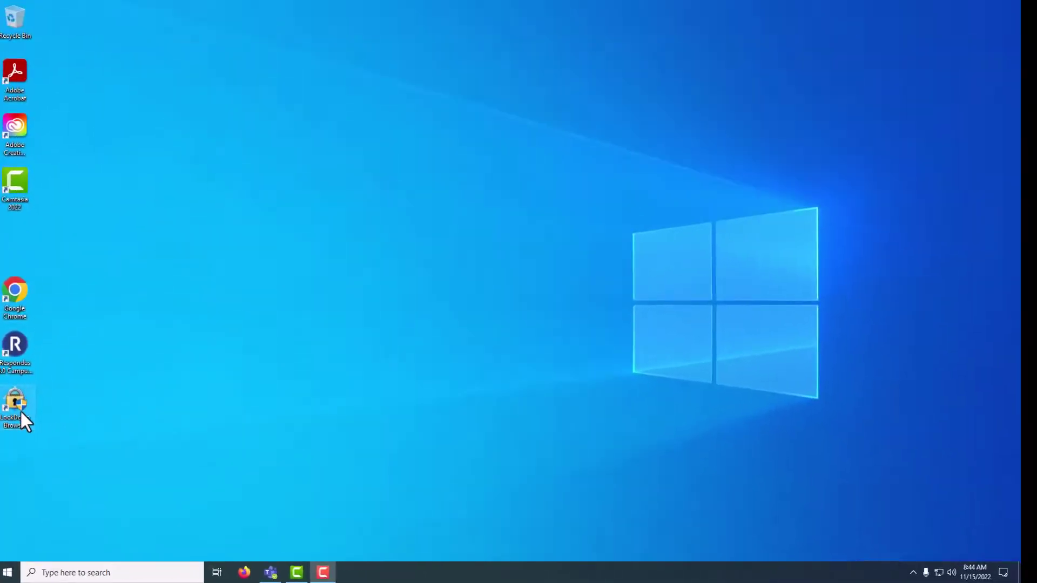
# Launch LockDown Browser and log in to Blackboard with the saved NetID and password.
pyautogui.doubleClick(21, 410)
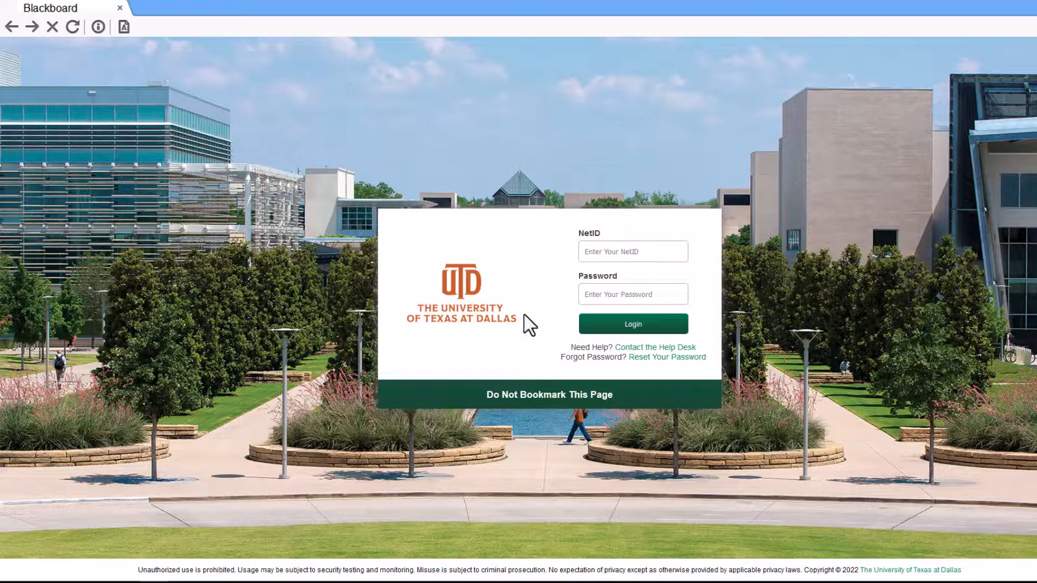
pyautogui.click(633, 251)
pyautogui.click(625, 275)
pyautogui.click(620, 322)
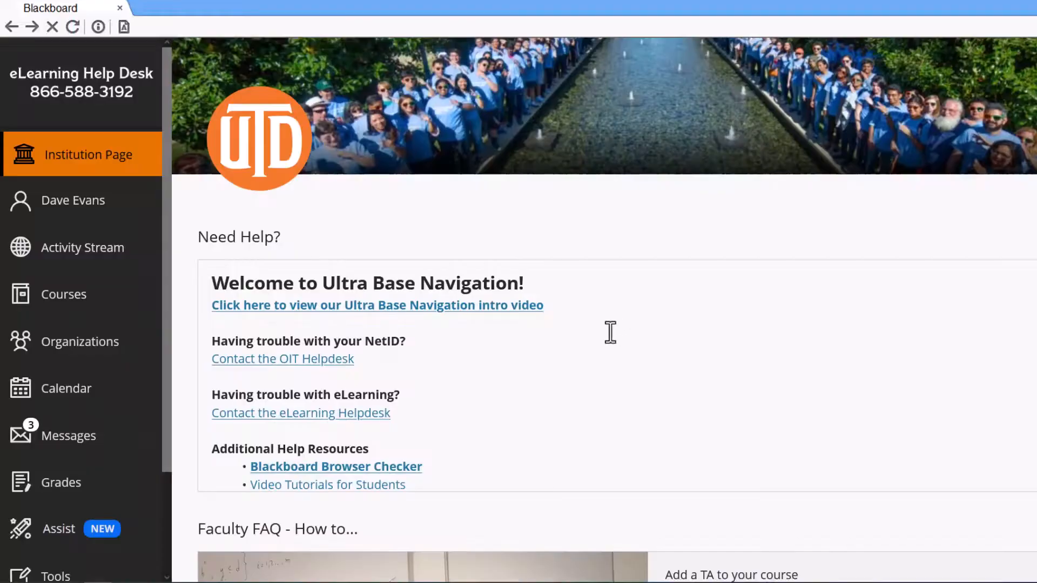
pyautogui.scroll(-2, 78, 423)
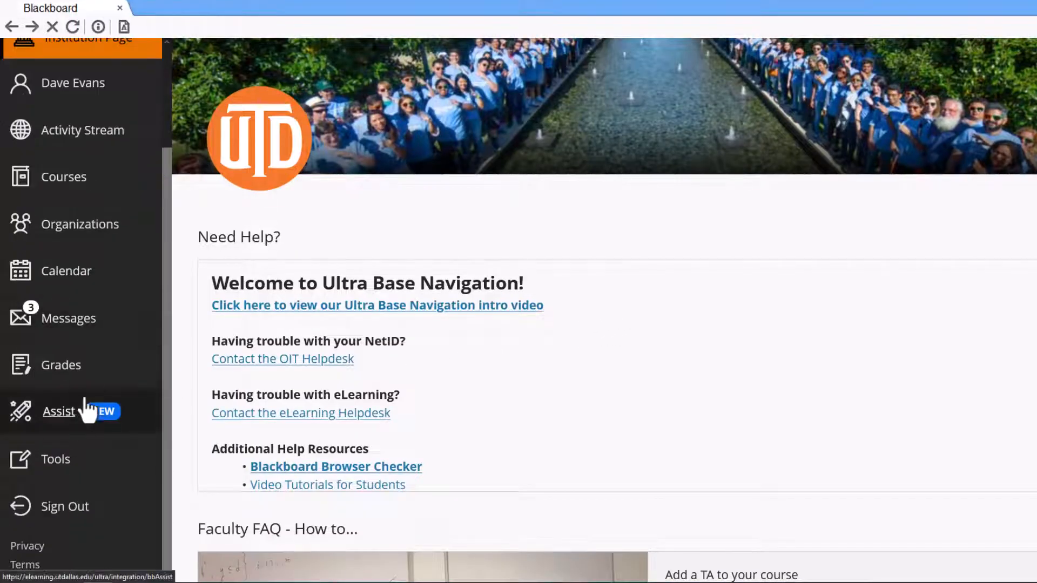
# Navigate from Courses through Quizzes and Tests and Unit Quizzes to the Midterm Exam page.
pyautogui.click(138, 178)
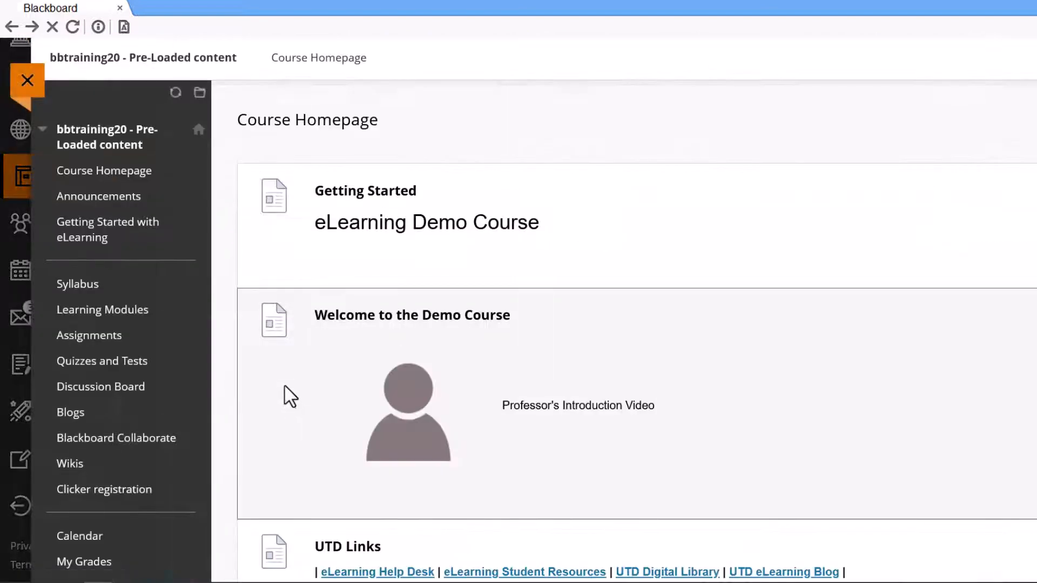
pyautogui.click(103, 360)
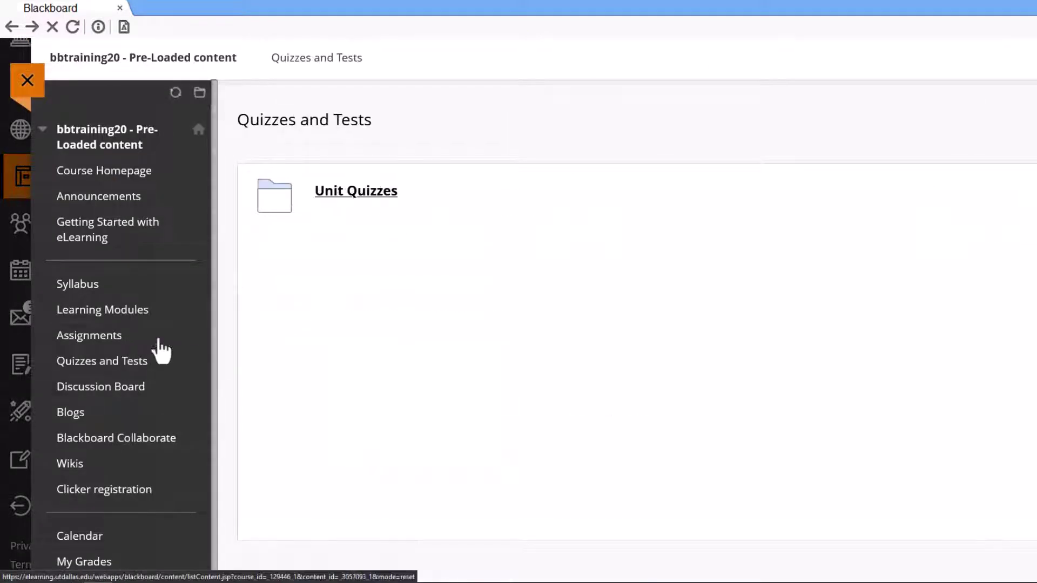
pyautogui.click(355, 191)
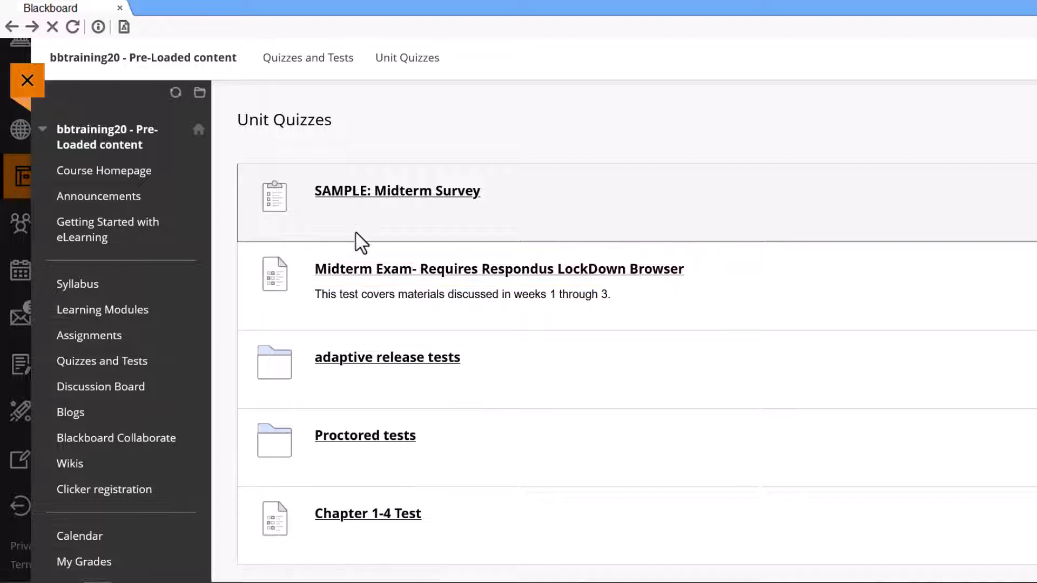
pyautogui.click(356, 268)
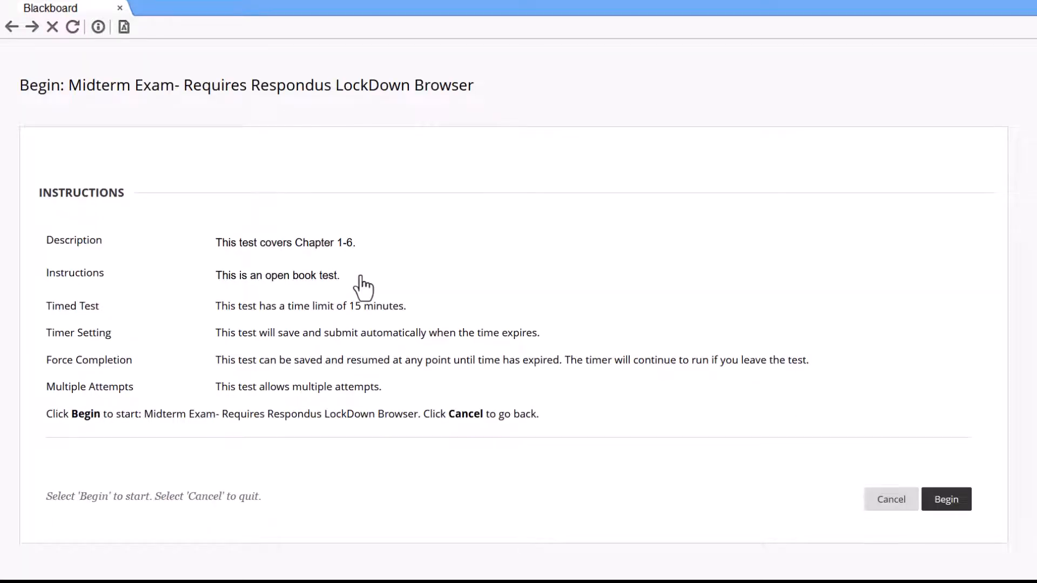
# Begin the midterm exam so the exam password prompt appears.
pyautogui.click(947, 499)
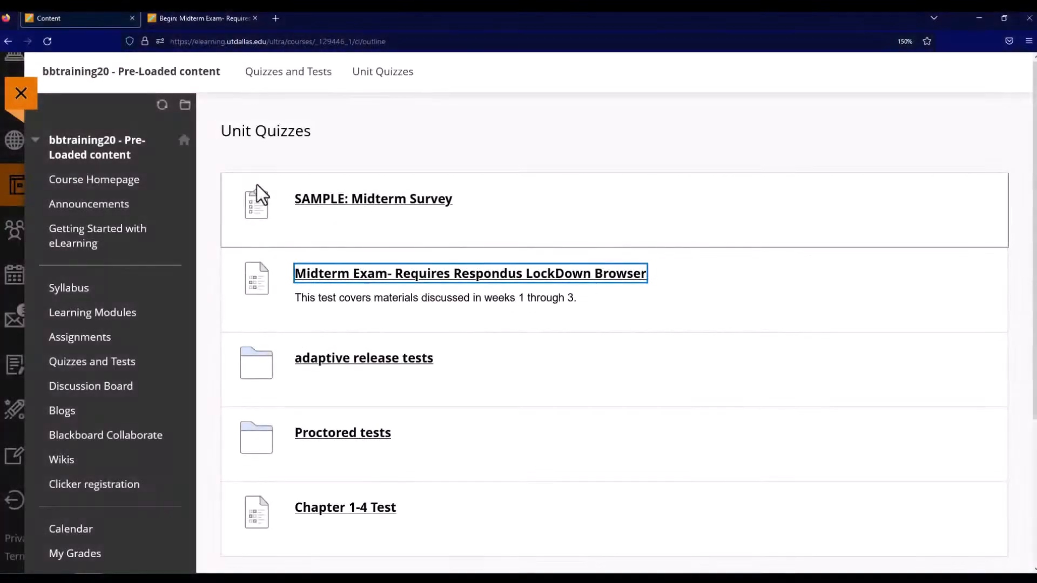
# In Firefox, reopen the Midterm Exam from Unit Quizzes and begin it.
pyautogui.click(356, 280)
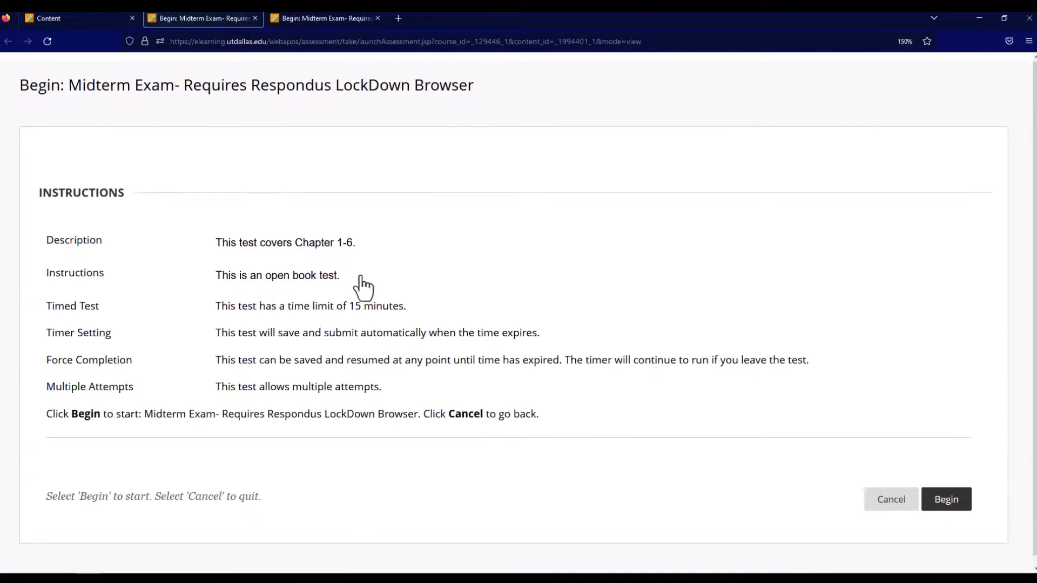
pyautogui.click(956, 502)
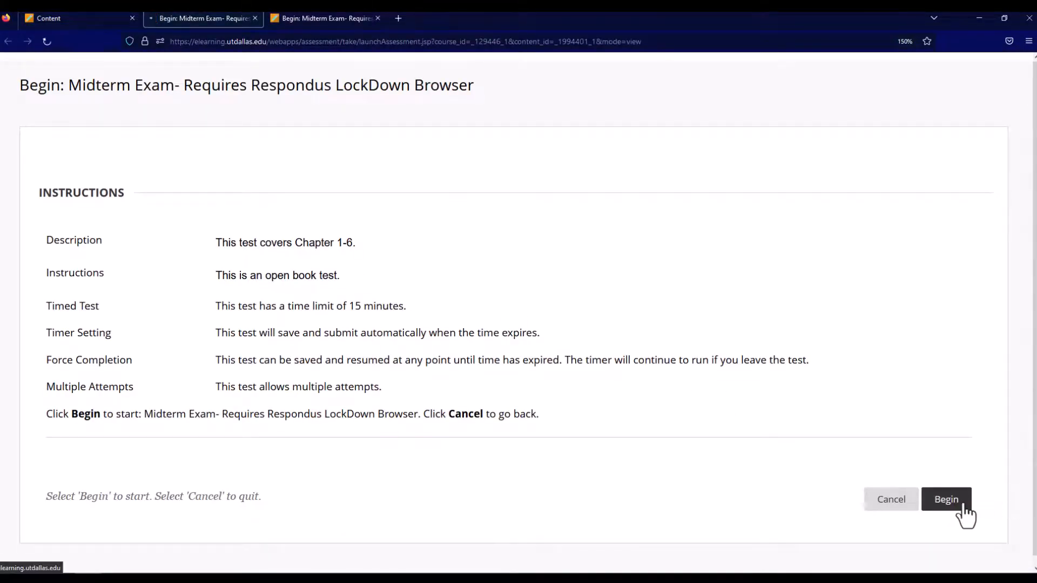